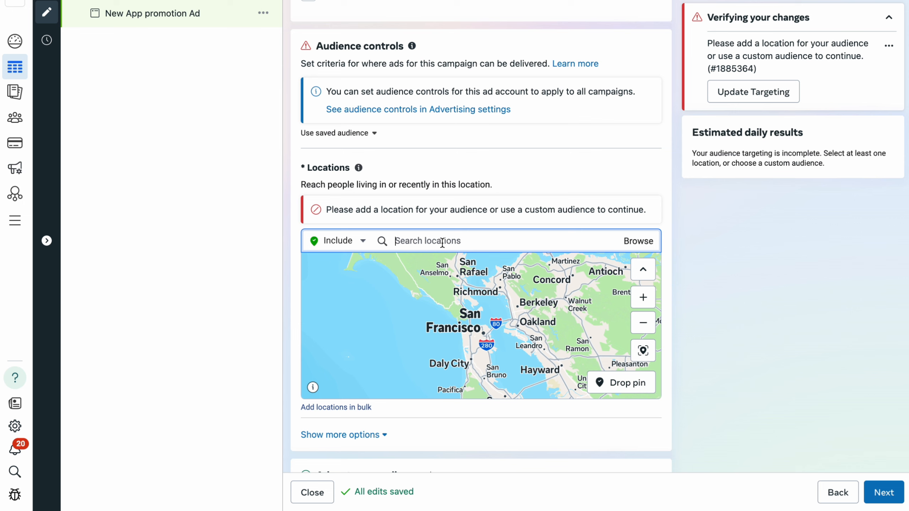
# Step: Search for "san fran" and include San Francisco, California, United States as a targeted location
pyautogui.write('san fran')
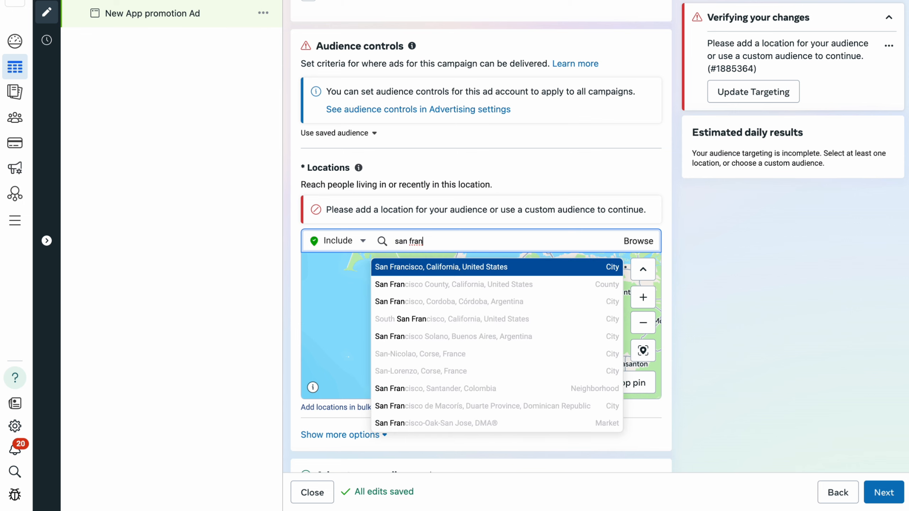
pyautogui.click(490, 268)
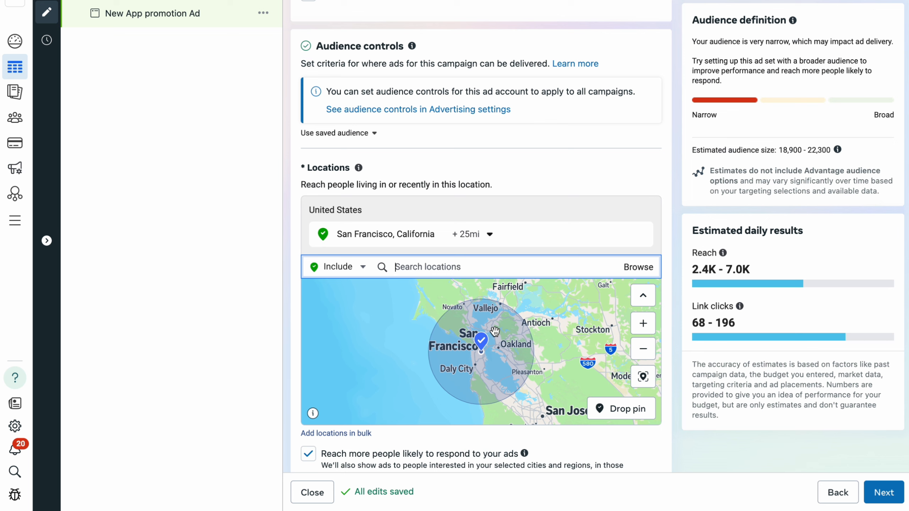
# Step: Switch location entry to Exclude and add Oakland, Maine as an excluded location
pyautogui.click(353, 269)
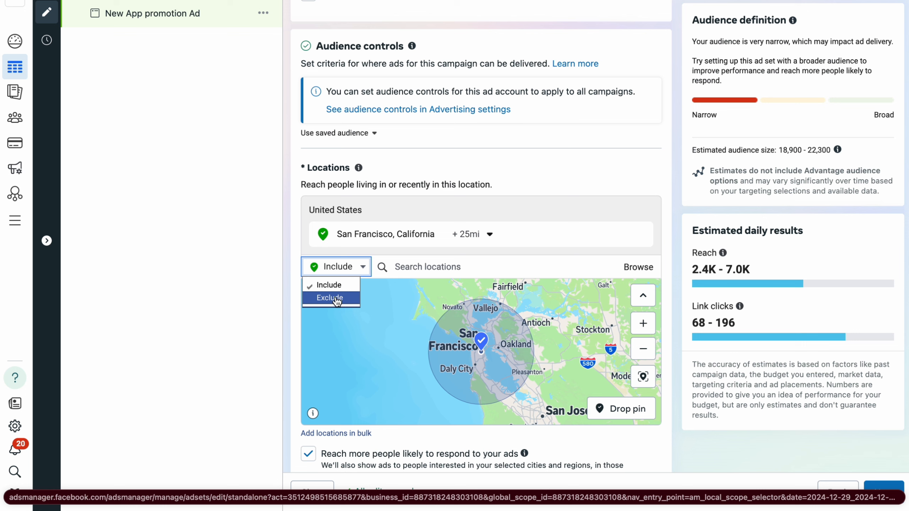
pyautogui.click(329, 300)
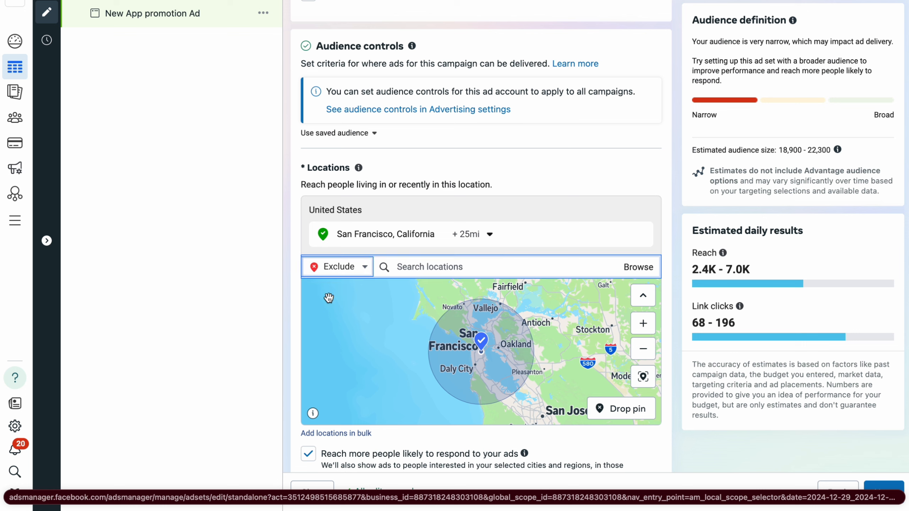
pyautogui.click(421, 269)
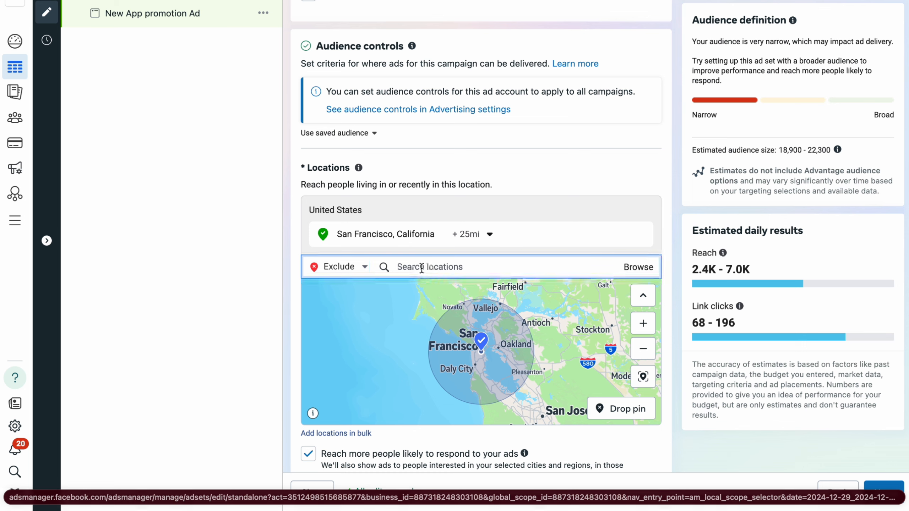
pyautogui.write('ia')
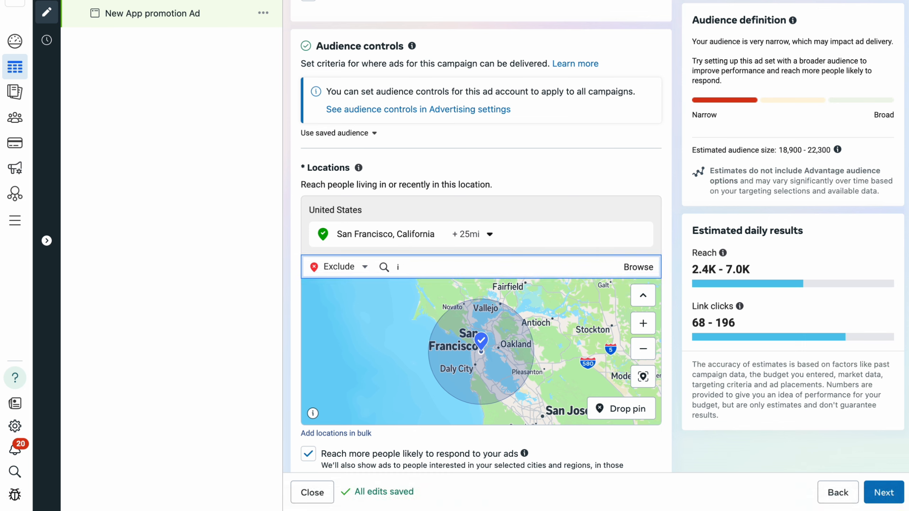
pyautogui.press('BackSpace')
pyautogui.write('oakland')
pyautogui.click(432, 294)
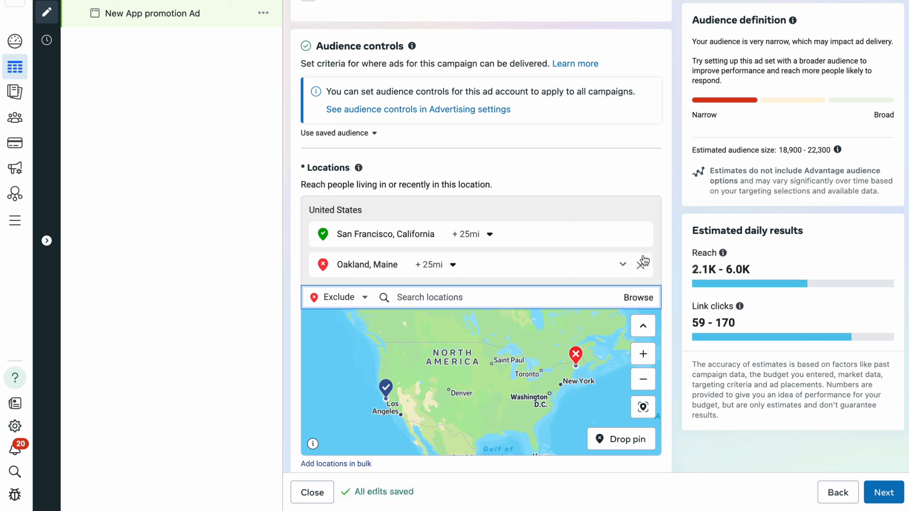
# Step: Replace the excluded Oakland, Maine with Oakland, California, and set its exclusion radius to 10 miles
pyautogui.click(640, 265)
pyautogui.write('oakland')
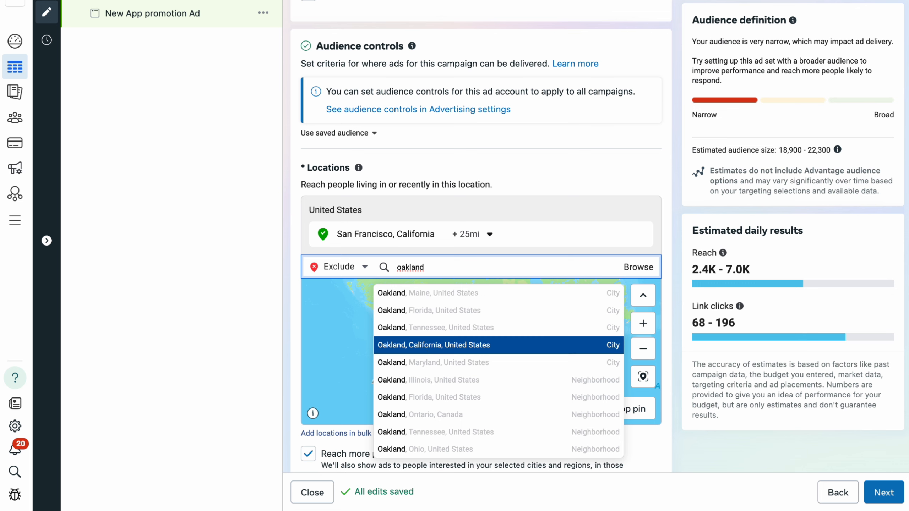
pyautogui.click(422, 345)
pyautogui.click(453, 265)
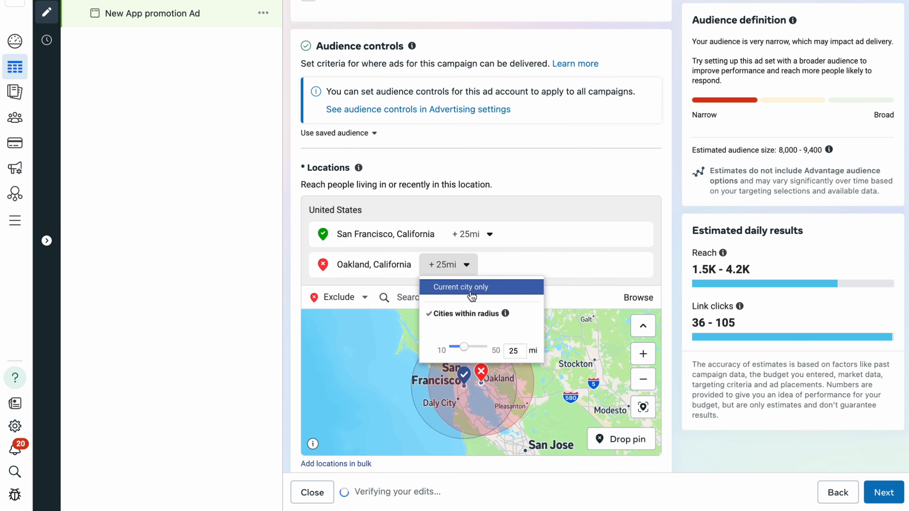
pyautogui.moveTo(460, 350)
pyautogui.mouseDown()
pyautogui.moveTo(440, 348)
pyautogui.moveTo(449, 346)
pyautogui.mouseUp()
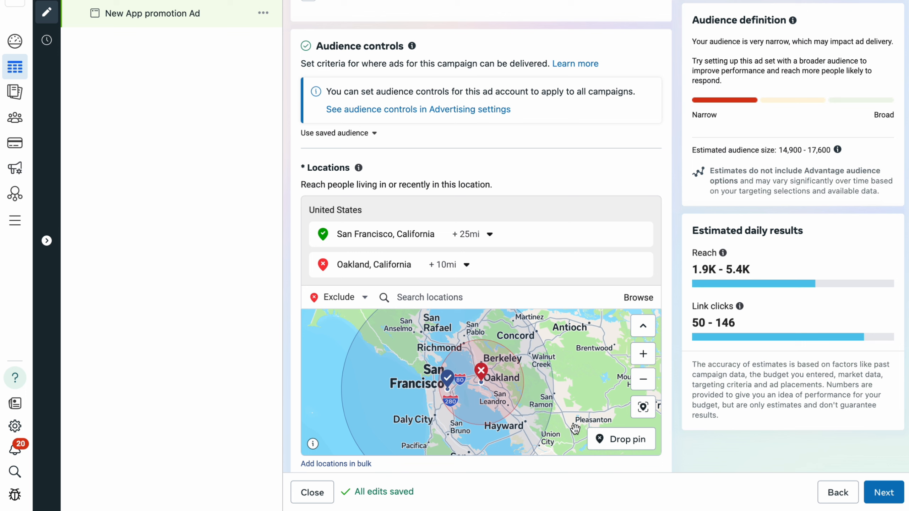
# Step: Exclude Pleasanton, California and set its exclusion radius to 15 miles
pyautogui.click(463, 300)
pyautogui.write('pleasanton')
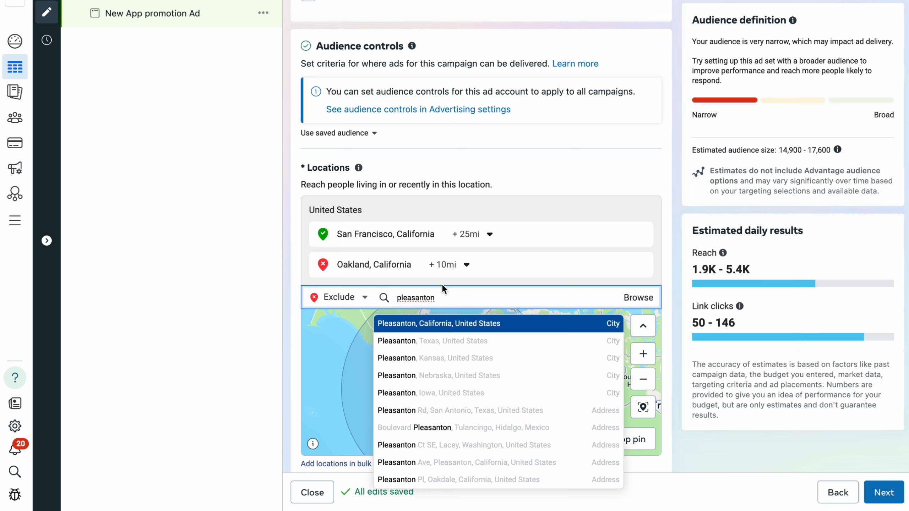
pyautogui.click(436, 324)
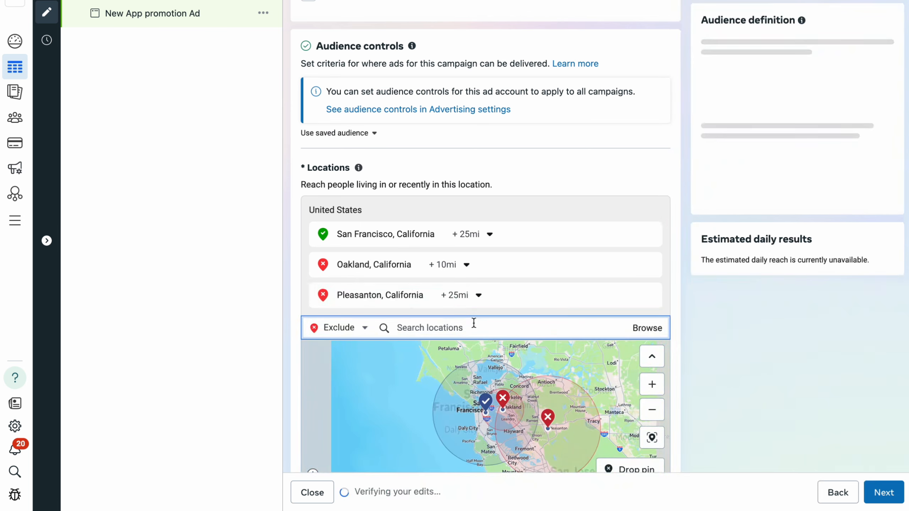
pyautogui.click(478, 295)
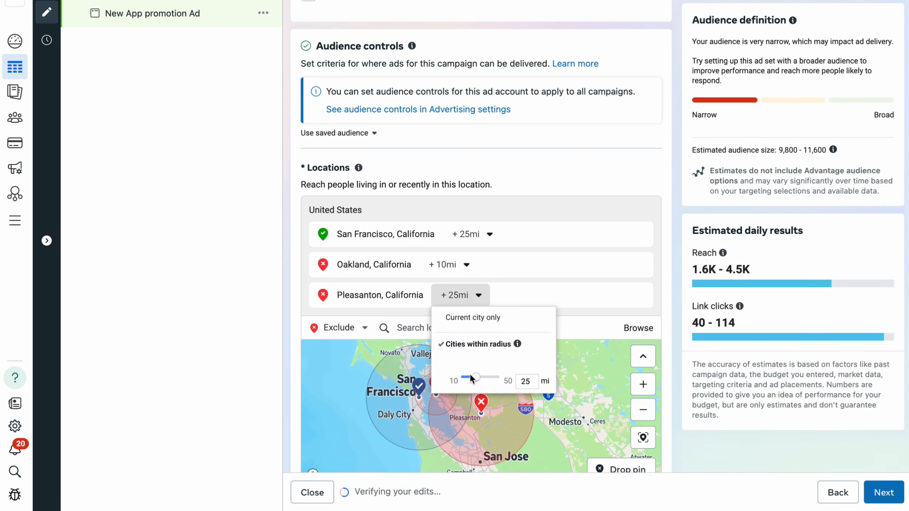
pyautogui.moveTo(475, 377); pyautogui.dragTo(469, 378)
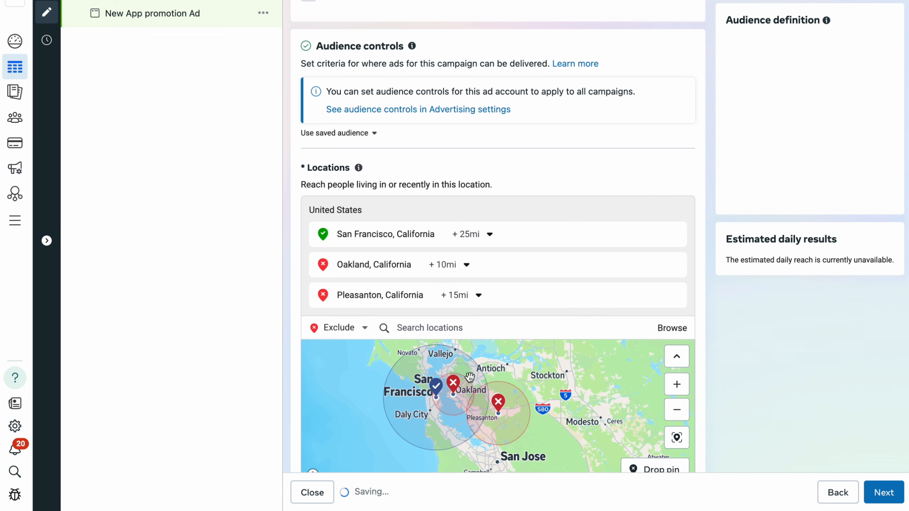
# Step: Examine on the map how the Oakland and Pleasanton exclusion areas overlap the San Francisco targeting radius and which surrounding areas remain
pyautogui.scroll(5, 469, 419)
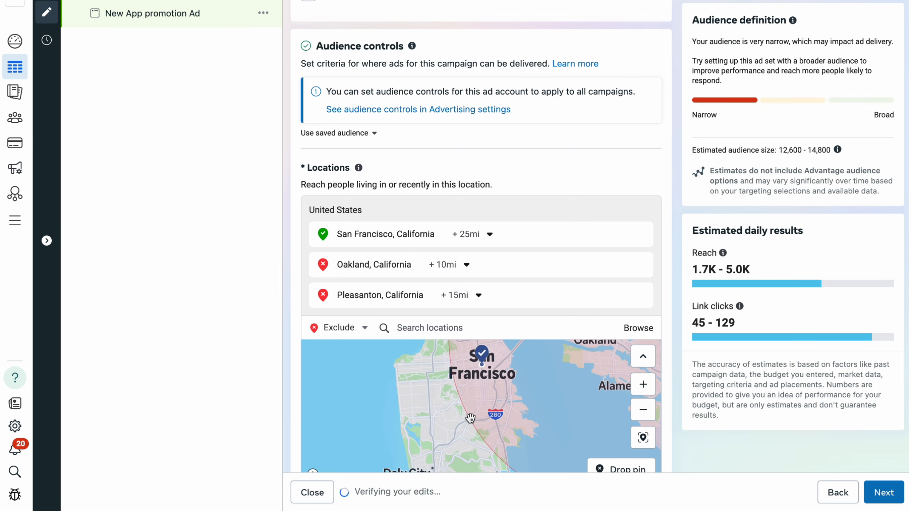
pyautogui.moveTo(543, 414); pyautogui.dragTo(397, 348)
pyautogui.moveTo(461, 385); pyautogui.dragTo(415, 440)
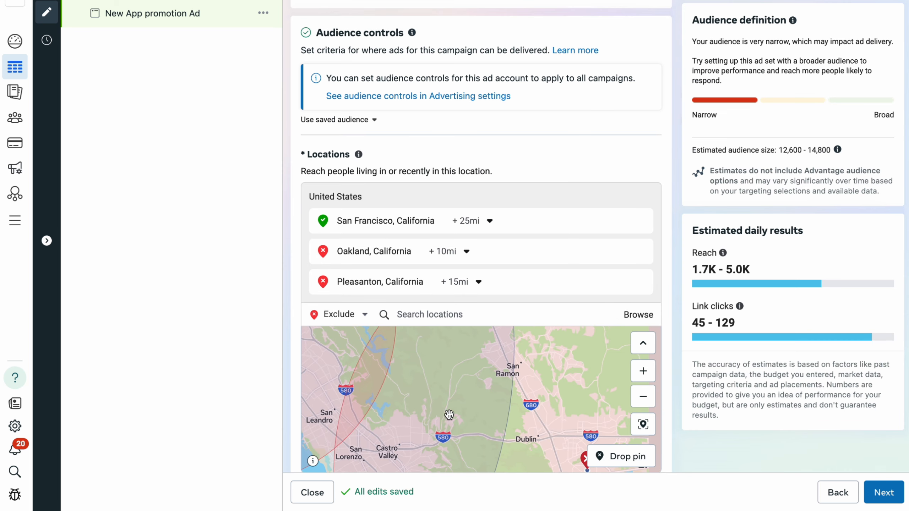
pyautogui.moveTo(479, 382); pyautogui.dragTo(518, 363)
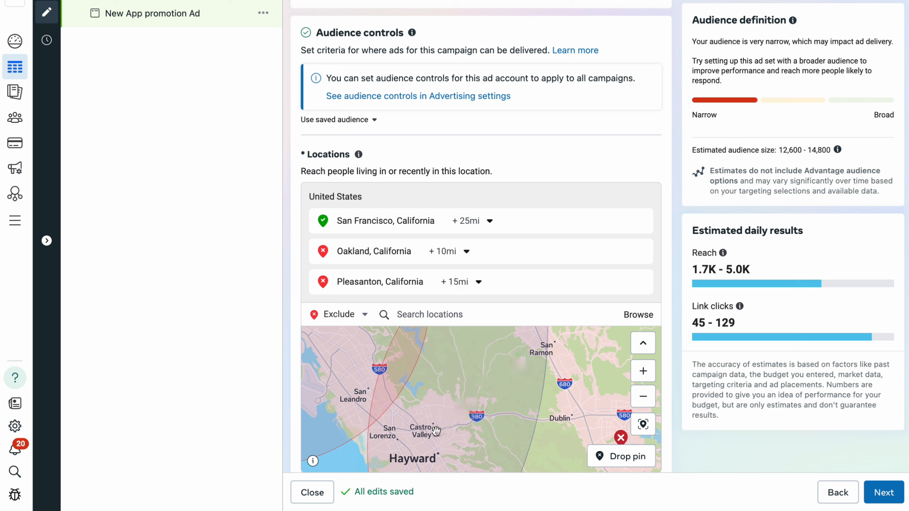
pyautogui.click(643, 396)
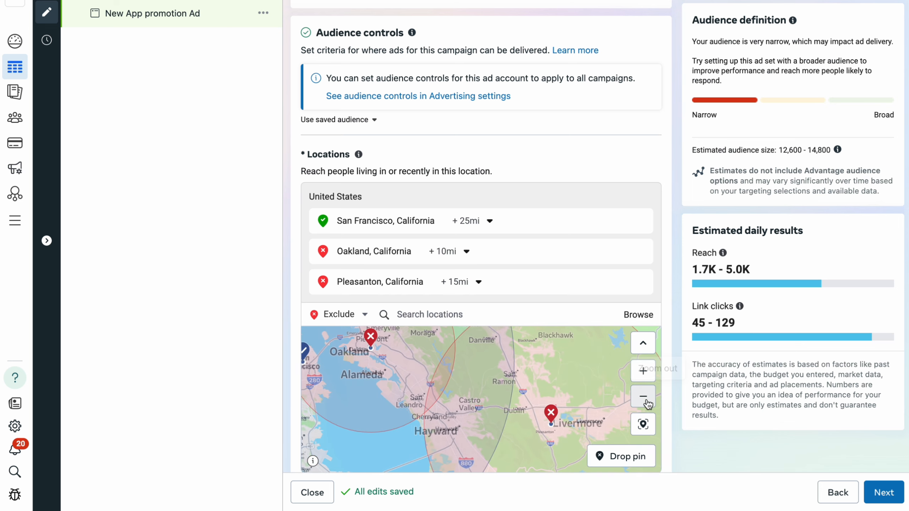
pyautogui.click(643, 396)
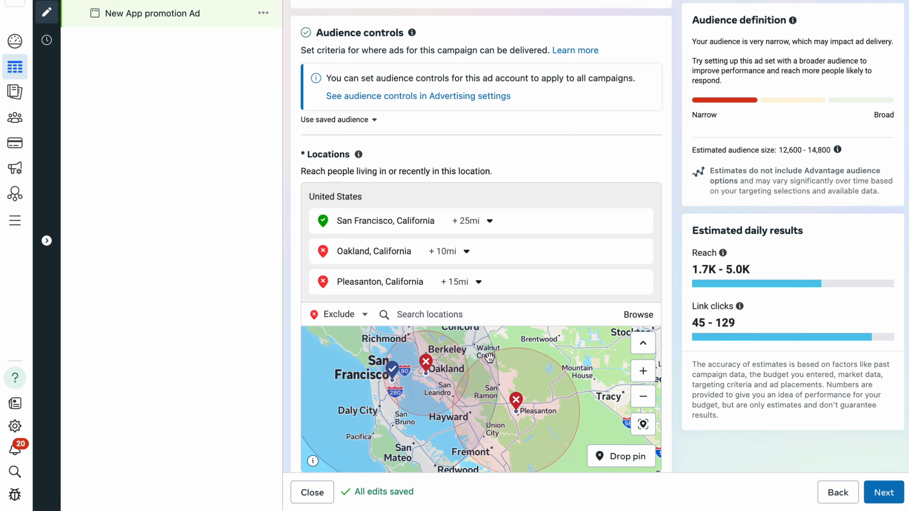
pyautogui.moveTo(481, 414); pyautogui.dragTo(512, 408)
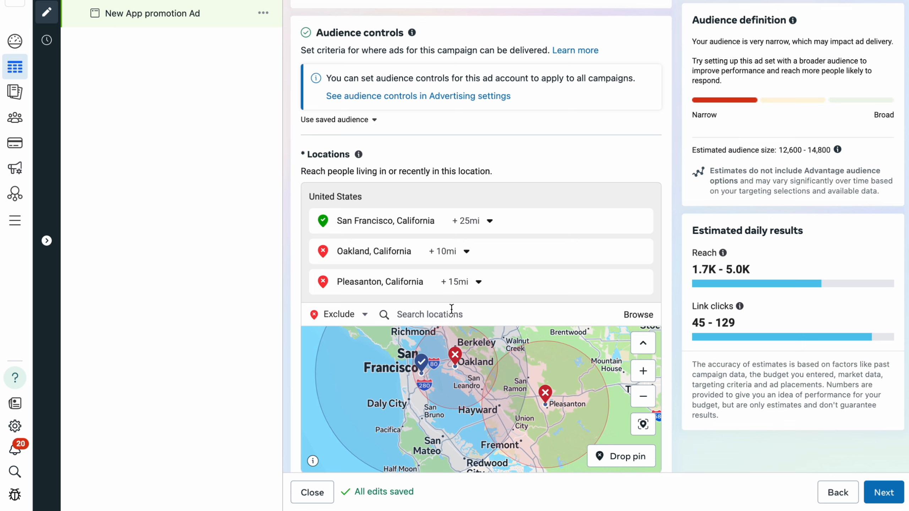
pyautogui.moveTo(500, 348); pyautogui.dragTo(484, 422)
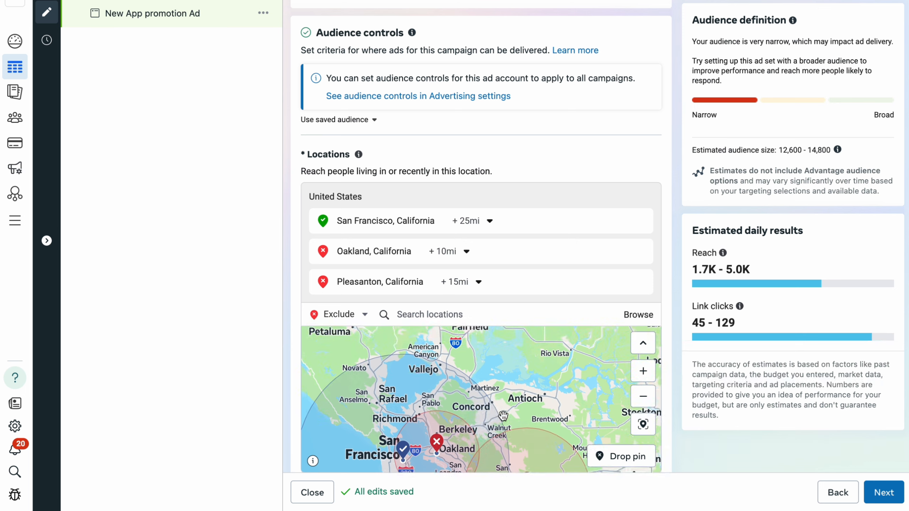
pyautogui.moveTo(436, 392); pyautogui.dragTo(491, 407)
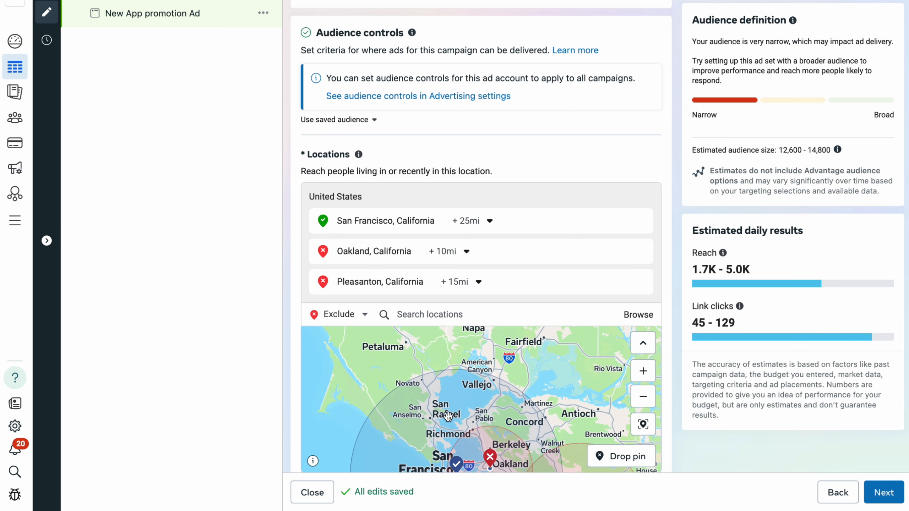
# Step: Switch location entry back to Include and add Novato, California as a targeted location
pyautogui.click(400, 316)
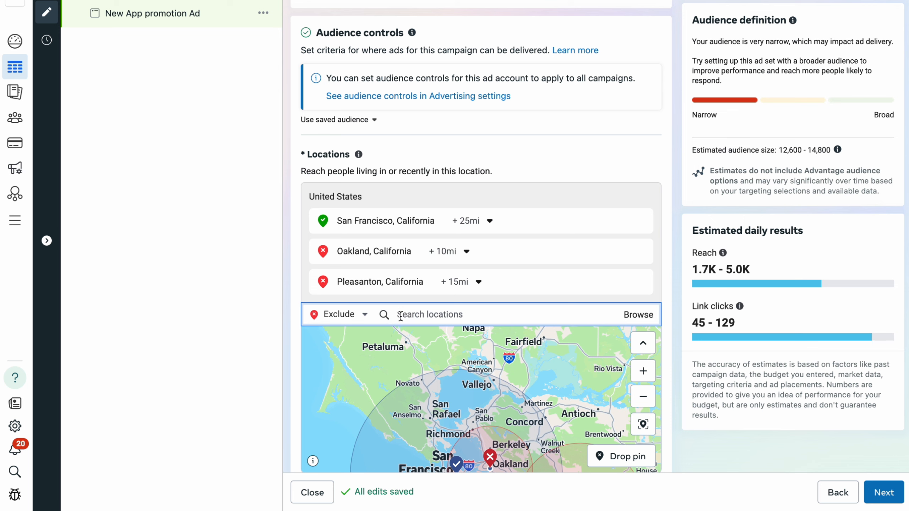
pyautogui.click(364, 314)
pyautogui.click(330, 330)
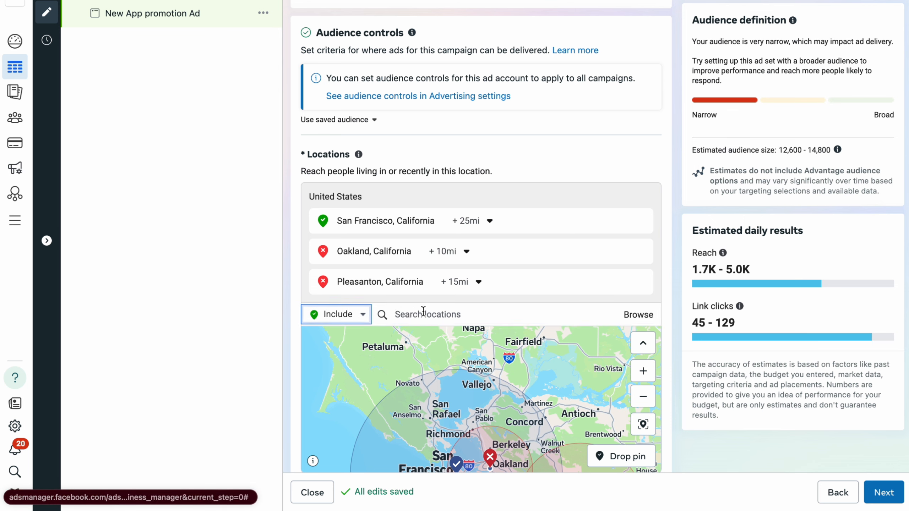
pyautogui.write('novato')
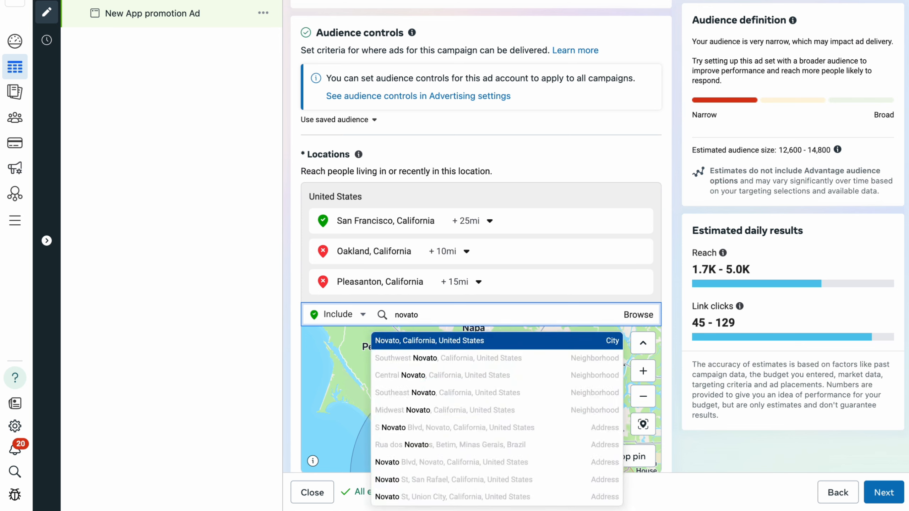
pyautogui.click(410, 347)
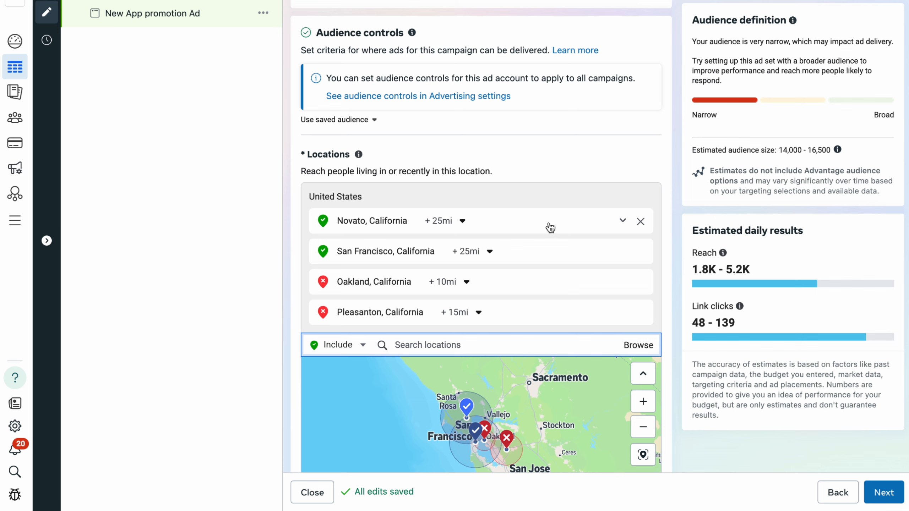
# Step: Change Novato, California to an excluded location and set its radius to 19 miles
pyautogui.click(623, 221)
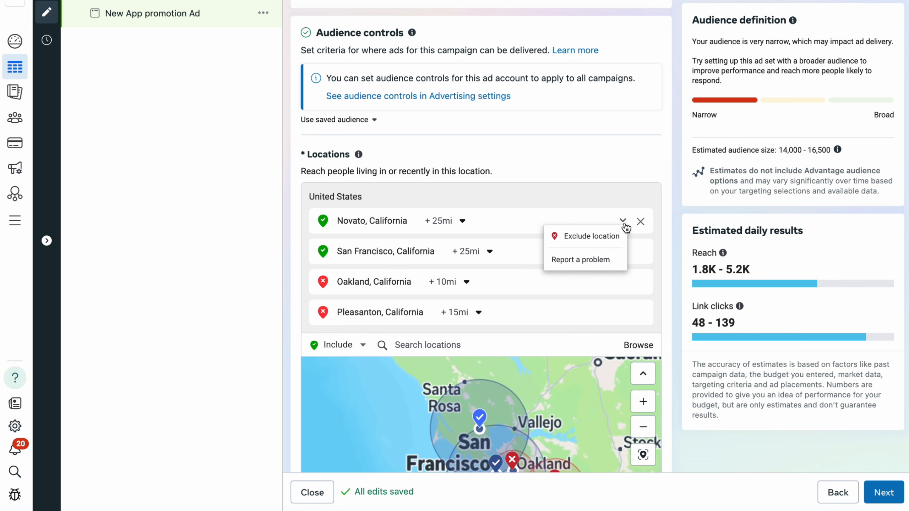
pyautogui.click(587, 238)
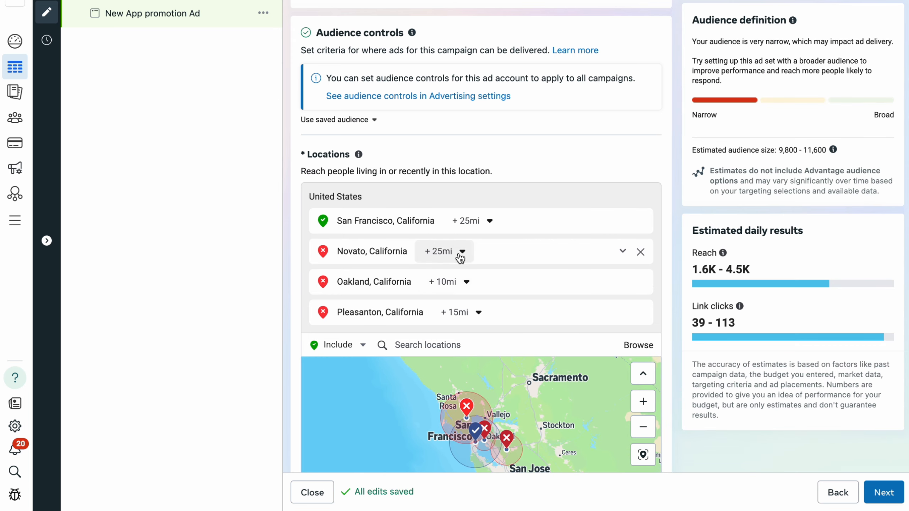
pyautogui.click(457, 253)
pyautogui.moveTo(461, 337); pyautogui.dragTo(455, 339)
pyautogui.click(463, 251)
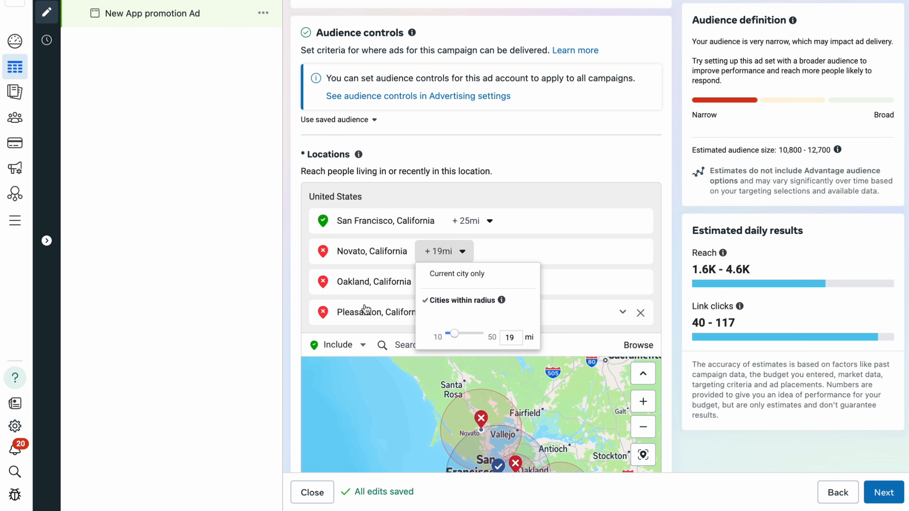
pyautogui.click(303, 277)
# Step: Drop an included location pin on the map north of Bay Point, at about (38.1271, -121.9661)
pyautogui.scroll(-2, 423, 332)
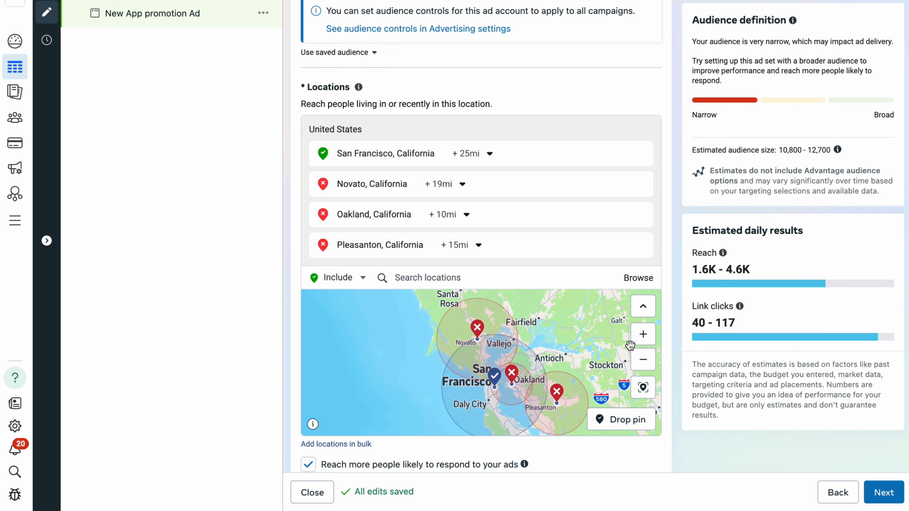
pyautogui.click(642, 334)
pyautogui.click(643, 334)
pyautogui.moveTo(570, 355); pyautogui.dragTo(420, 364)
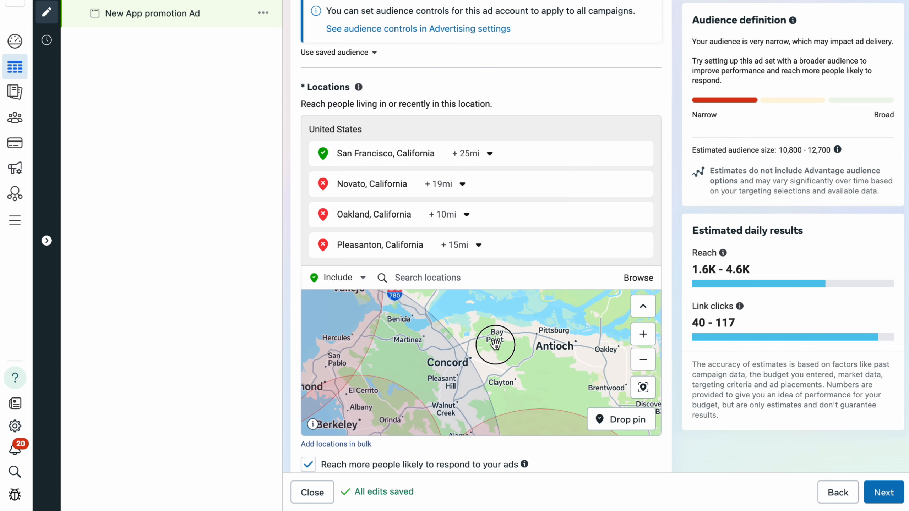
pyautogui.moveTo(495, 344); pyautogui.dragTo(495, 395)
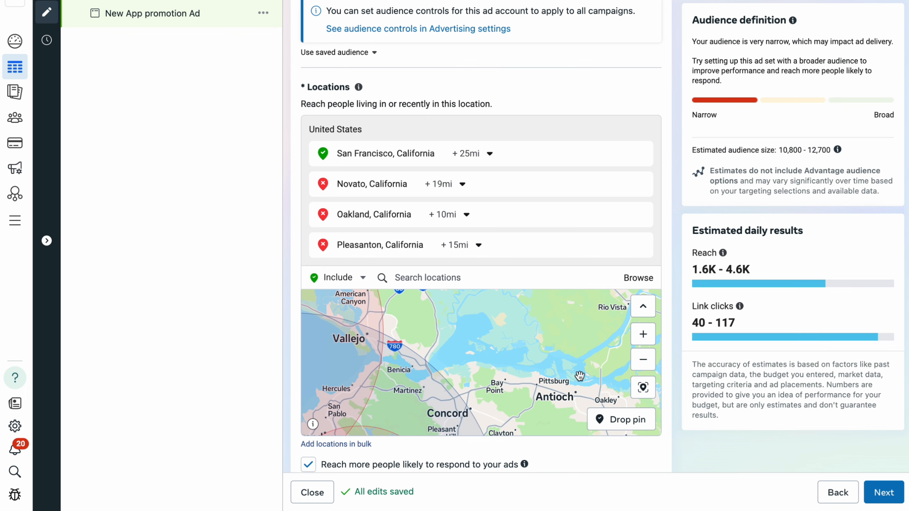
pyautogui.click(632, 417)
pyautogui.click(619, 421)
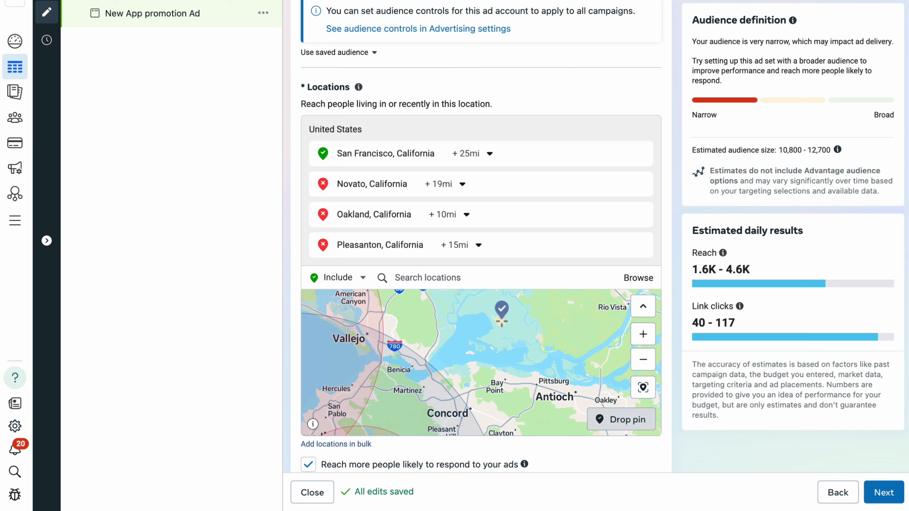
pyautogui.click(501, 320)
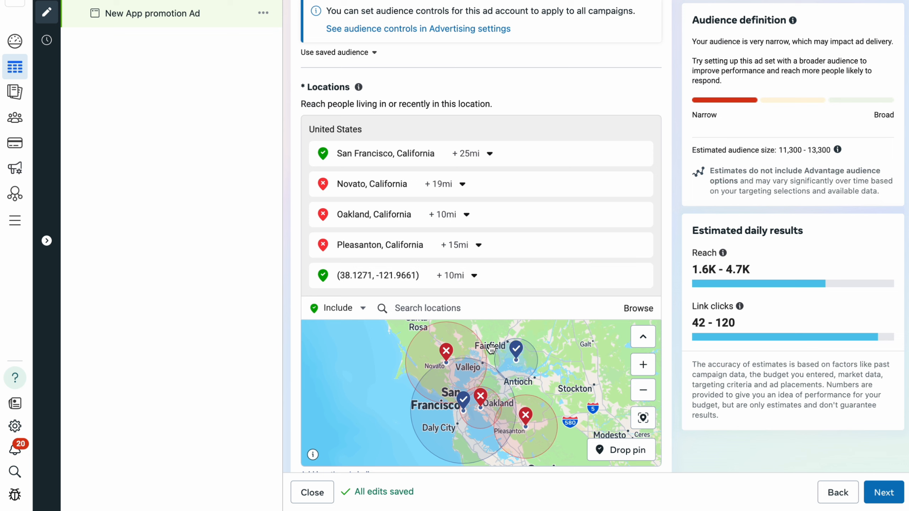
pyautogui.scroll(5, 490, 387)
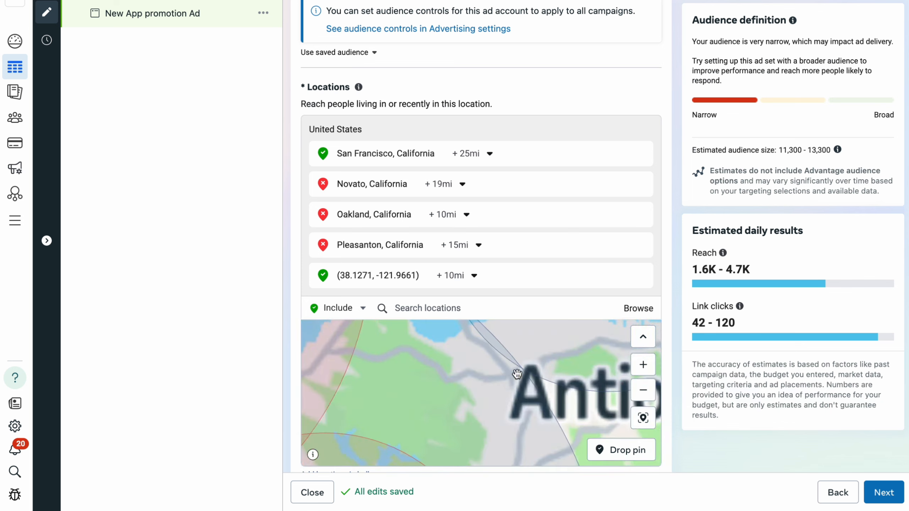
# Step: Change the dropped pin at (38.1271, -121.9661) to an excluded location and set its radius to 12 miles
pyautogui.scroll(-5, 442, 386)
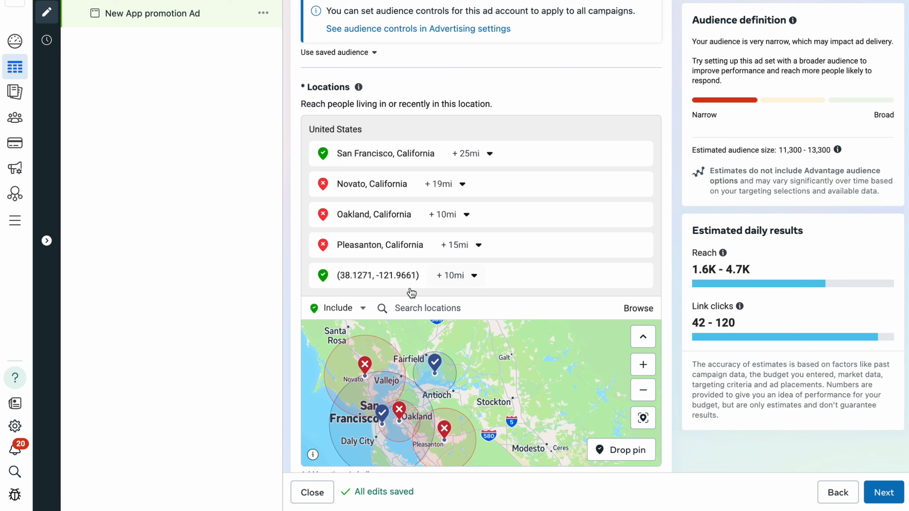
pyautogui.click(621, 276)
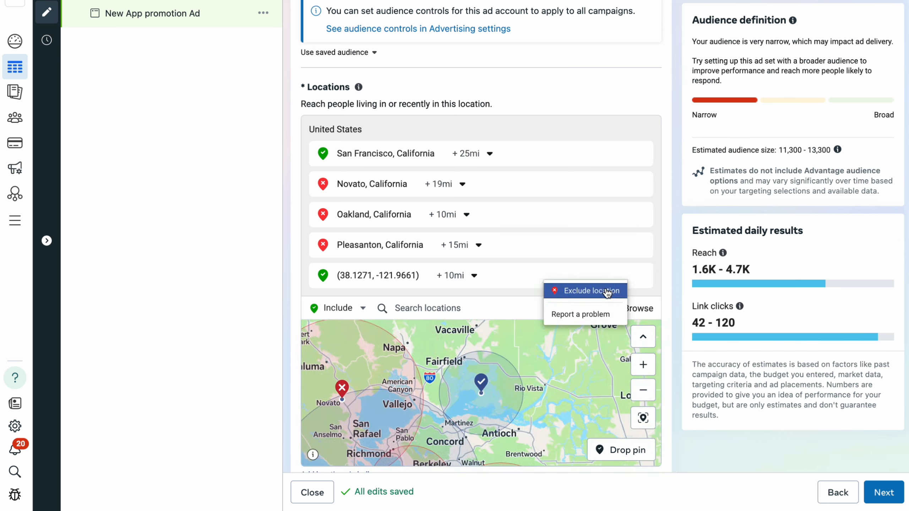
pyautogui.click(594, 291)
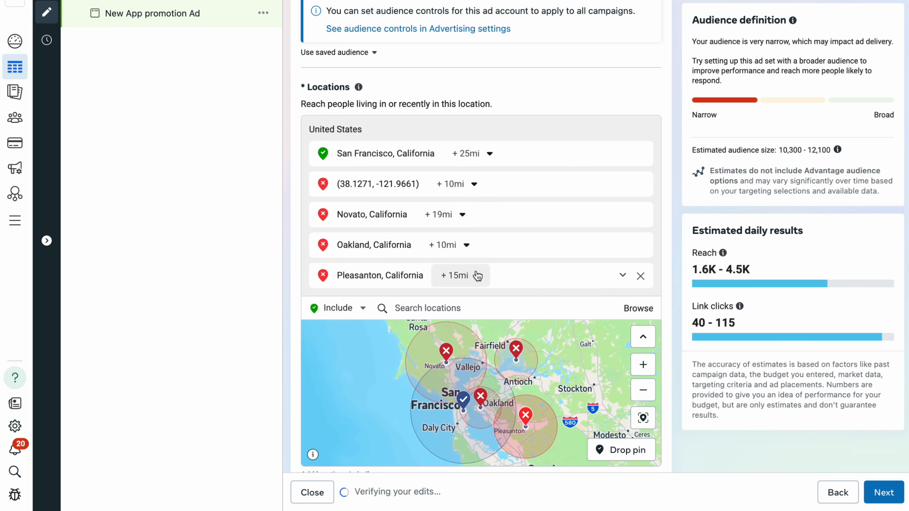
pyautogui.click(462, 183)
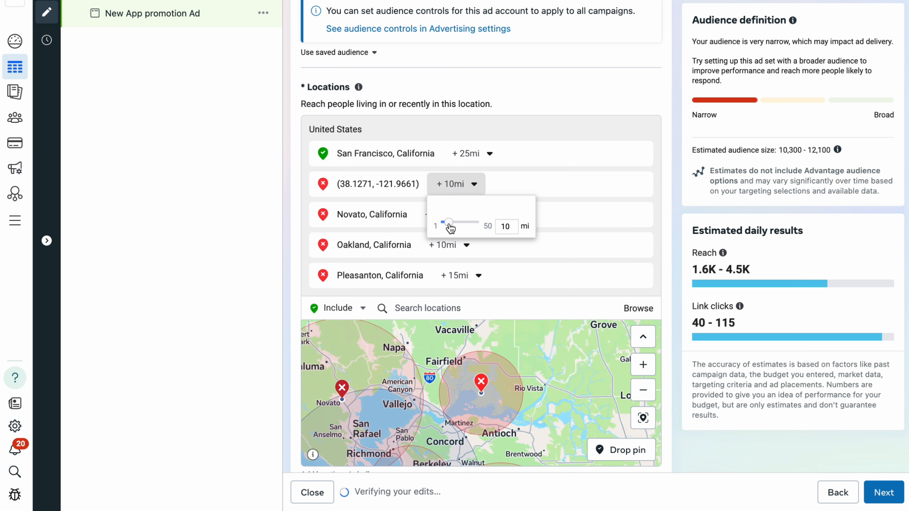
pyautogui.moveTo(448, 222); pyautogui.dragTo(455, 222)
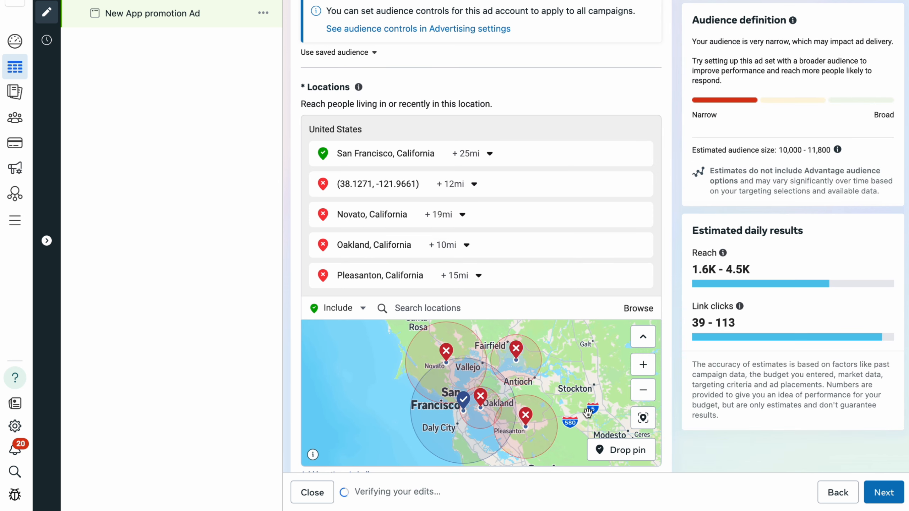
# Step: Compare the radius options available for the dropped pin with those for Novato, California
pyautogui.click(458, 185)
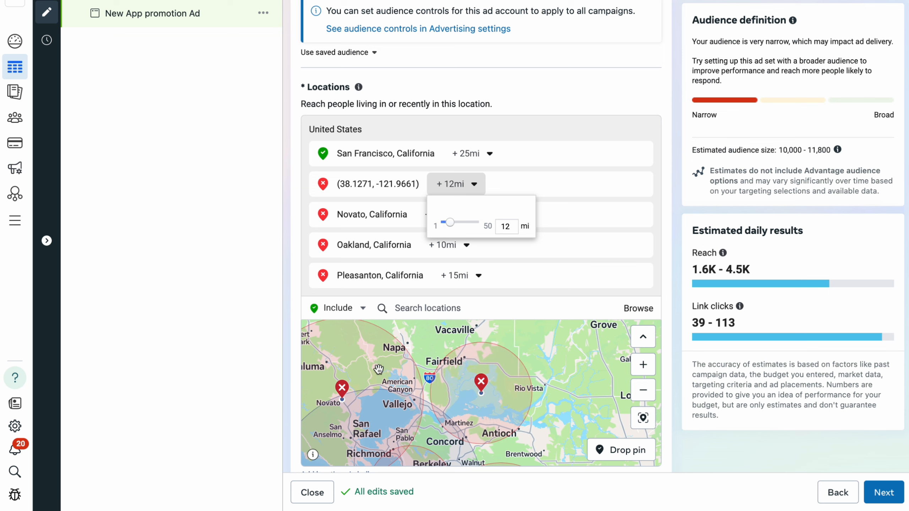
pyautogui.click(422, 226)
pyautogui.click(441, 214)
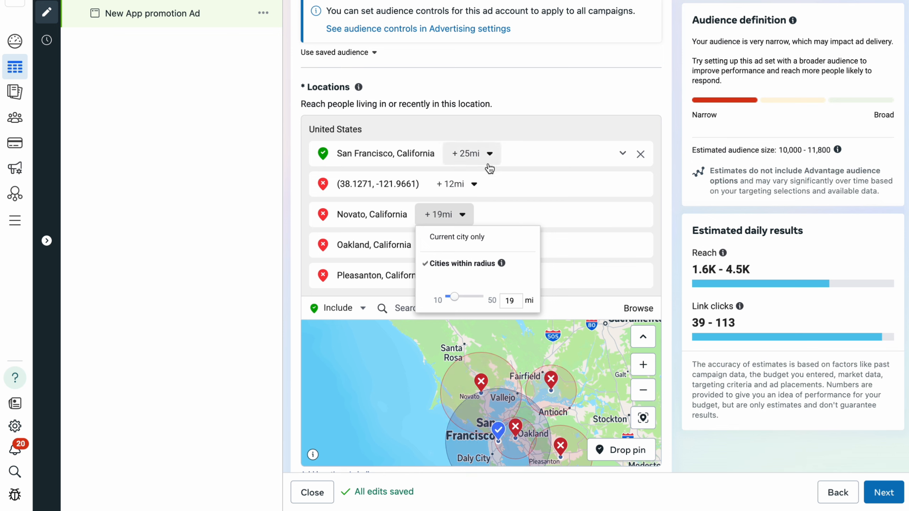
pyautogui.click(469, 185)
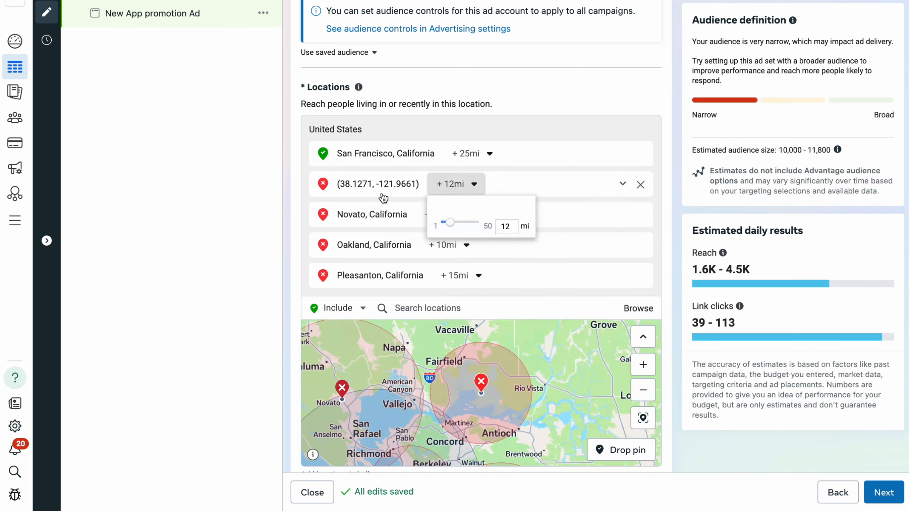